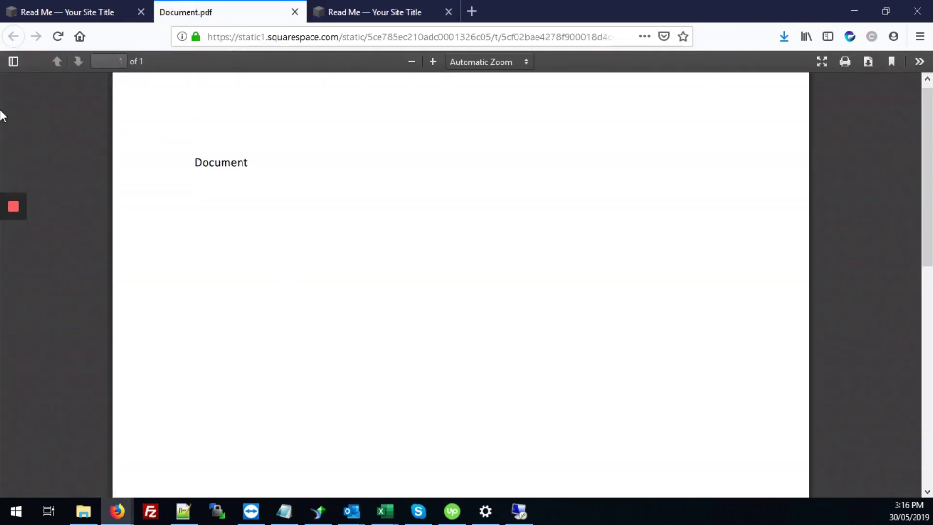
# Return to the Read Me tab and close a duplicate Document.pdf tab.
pyautogui.click(97, 6)
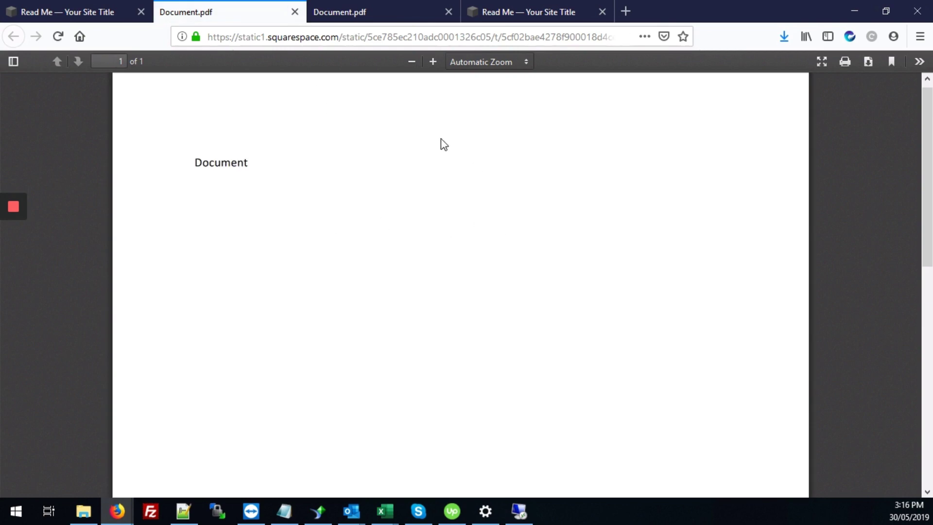
pyautogui.click(293, 9)
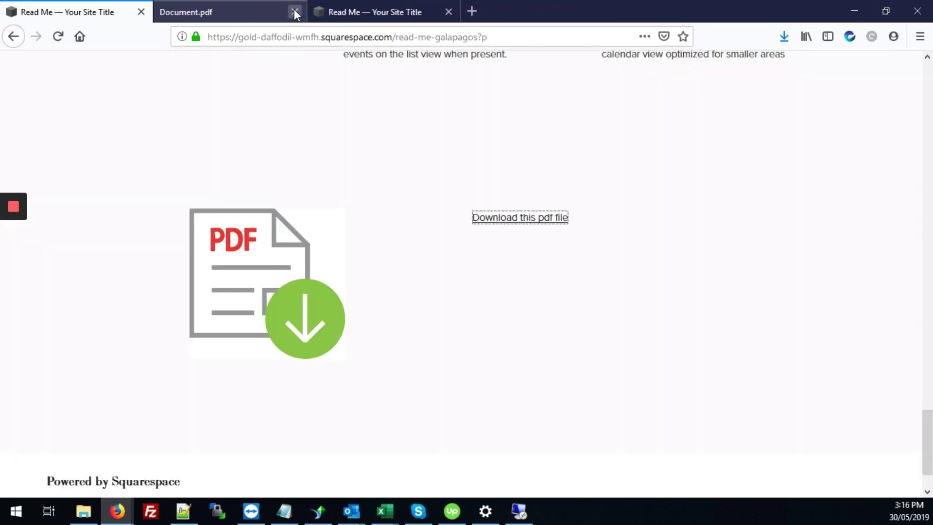
# Close the last Document.pdf tab and switch to the other site's Read Me page.
pyautogui.click(293, 9)
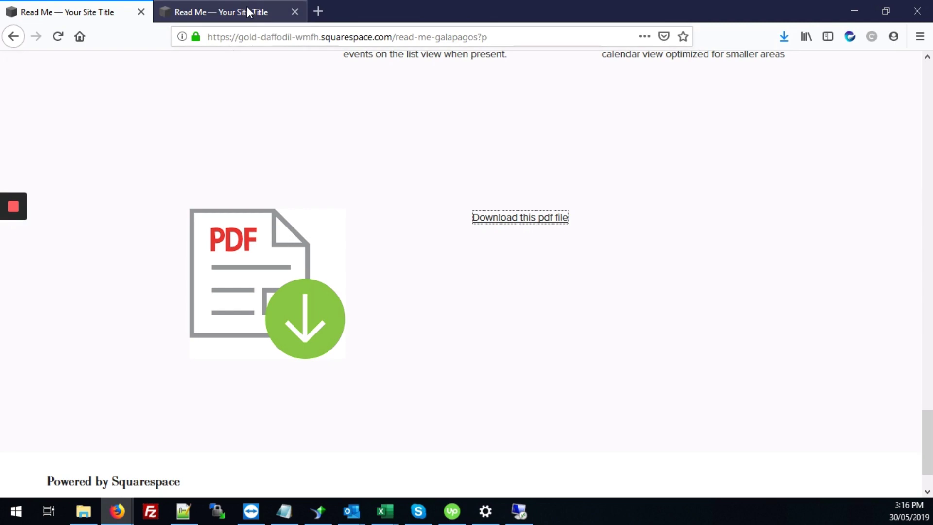
pyautogui.click(248, 12)
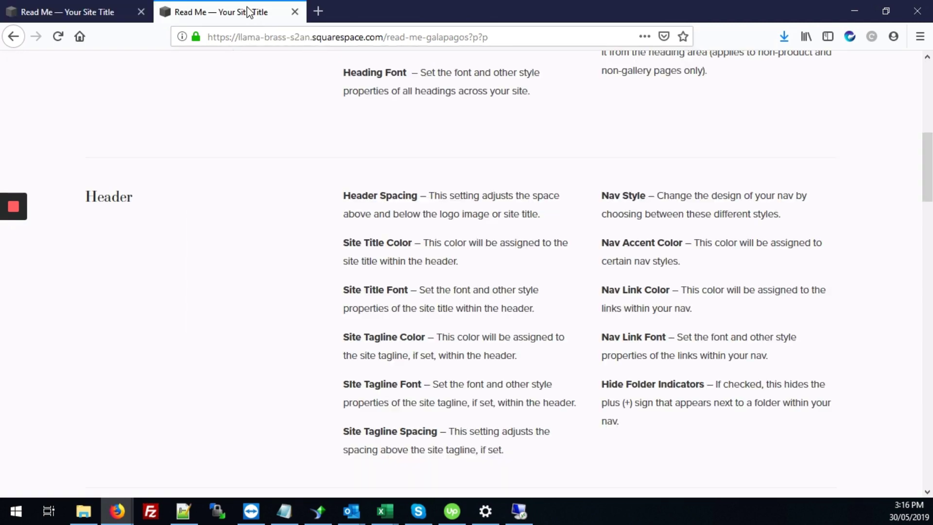
pyautogui.moveTo(929, 162); pyautogui.dragTo(897, 467)
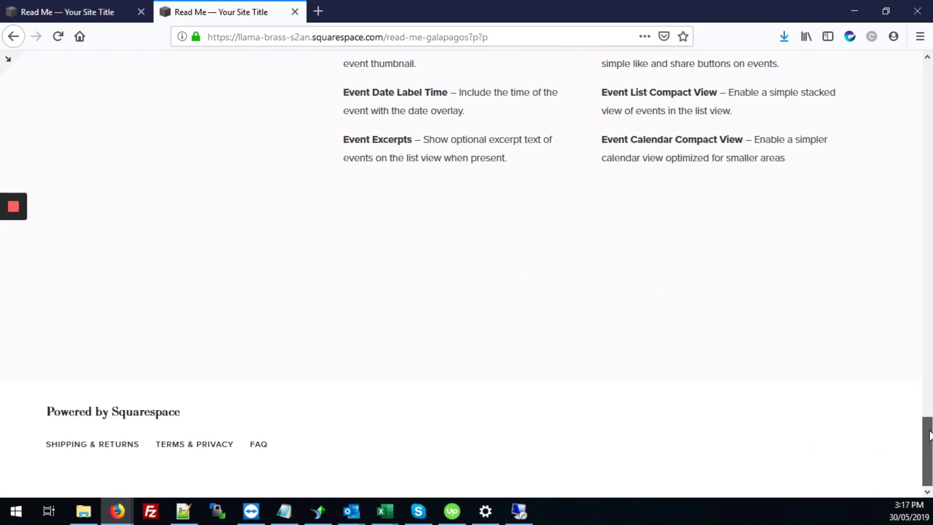
pyautogui.moveTo(926, 441); pyautogui.dragTo(911, 73)
# Leave preview to open the Read Me page in the site editor, back at the top.
pyautogui.click(8, 58)
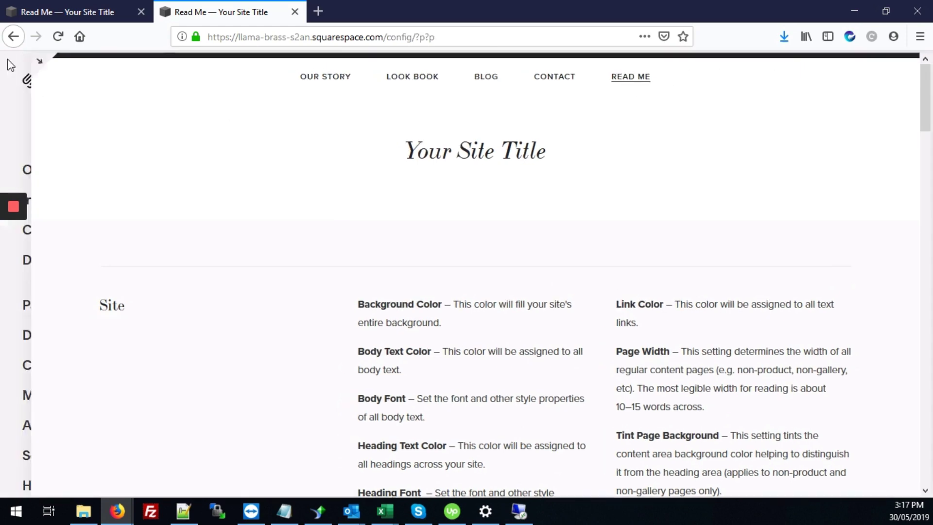
pyautogui.moveTo(916, 120); pyautogui.dragTo(909, 382)
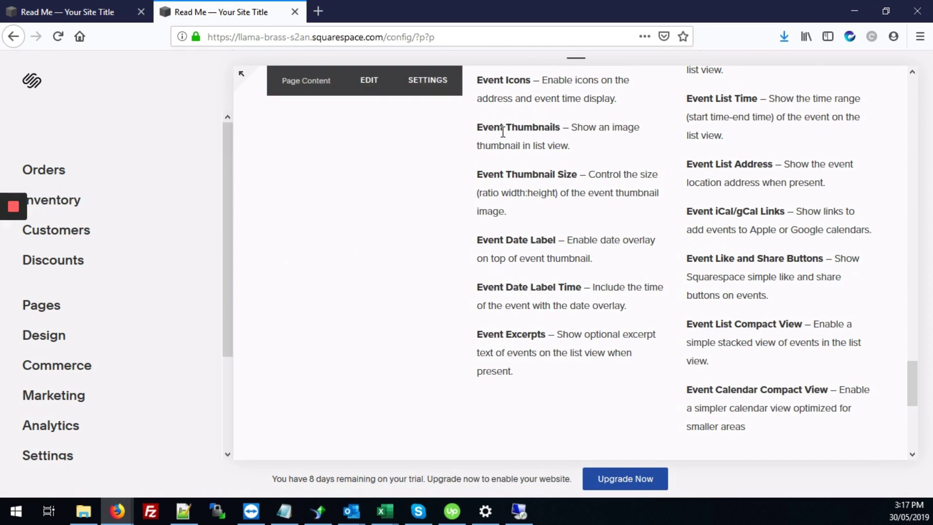
pyautogui.scroll(4, 462, 219)
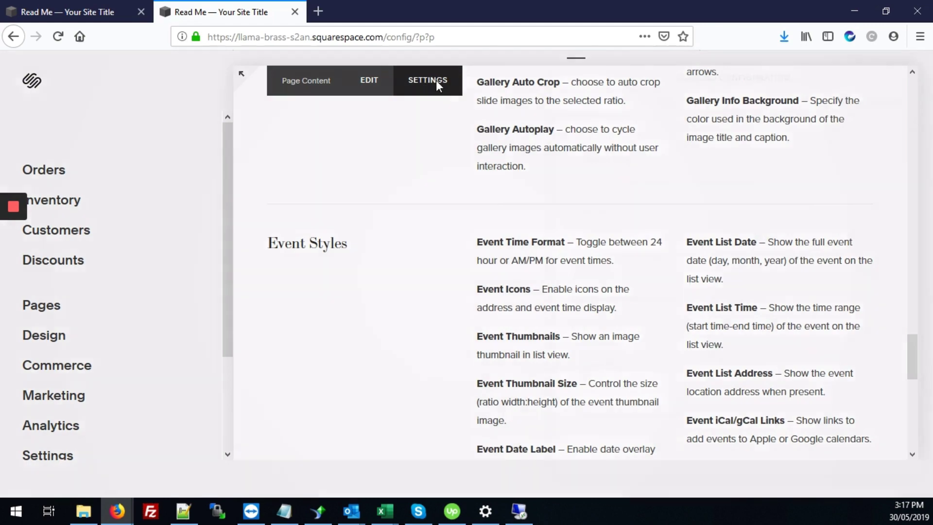
pyautogui.click(425, 86)
pyautogui.press('Escape')
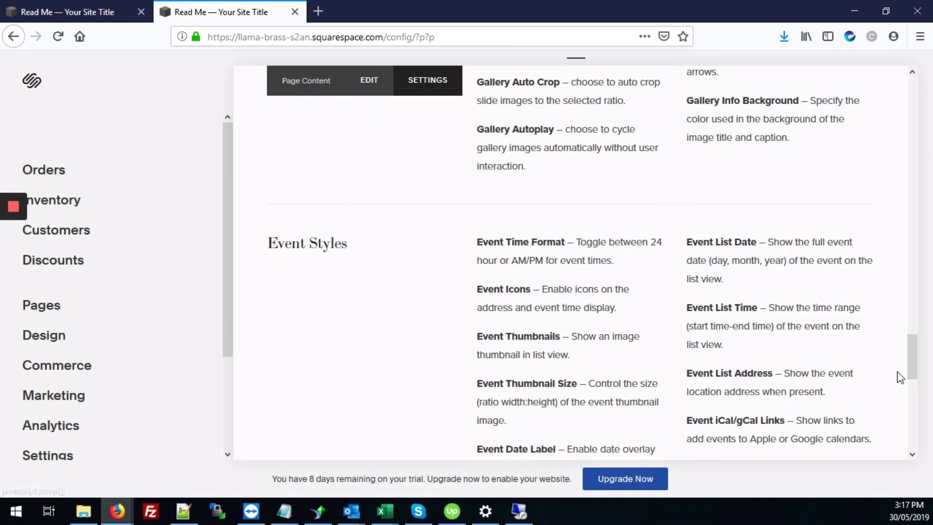
pyautogui.moveTo(911, 350); pyautogui.dragTo(895, 141)
pyautogui.scroll(10, 896, 141)
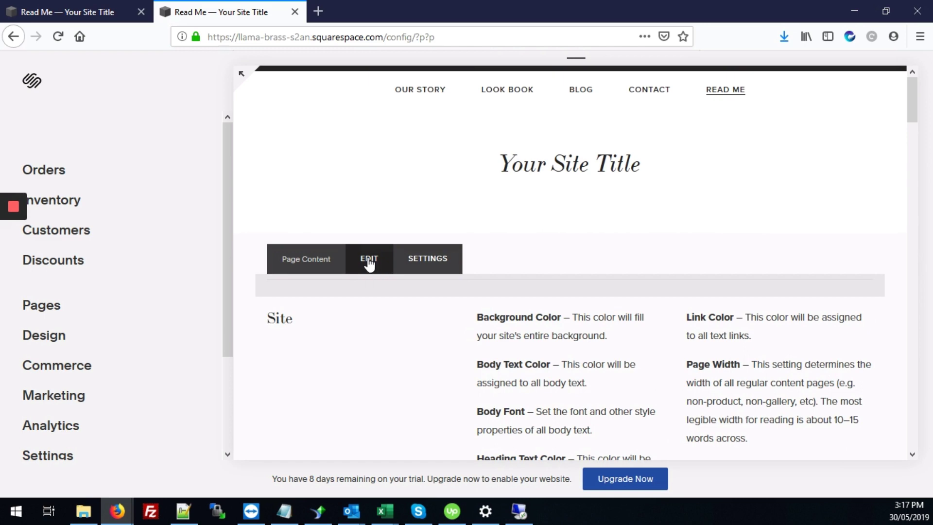
# Edit the Page Content and insert an Image block found by searching 'image'.
pyautogui.click(362, 264)
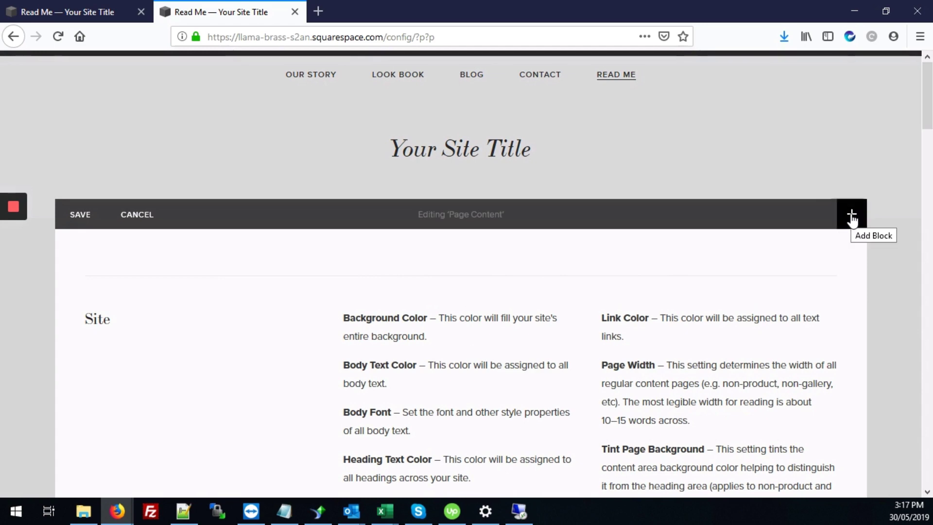
pyautogui.click(852, 219)
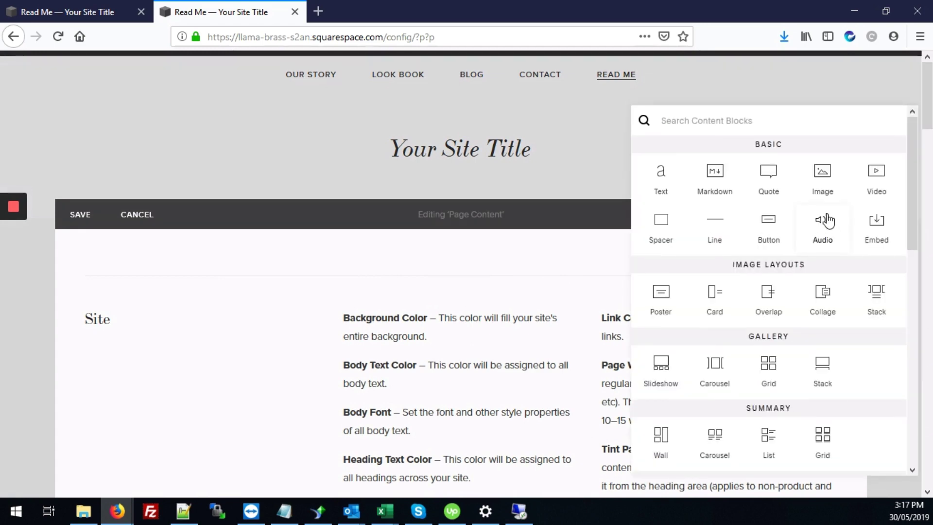
pyautogui.write('image')
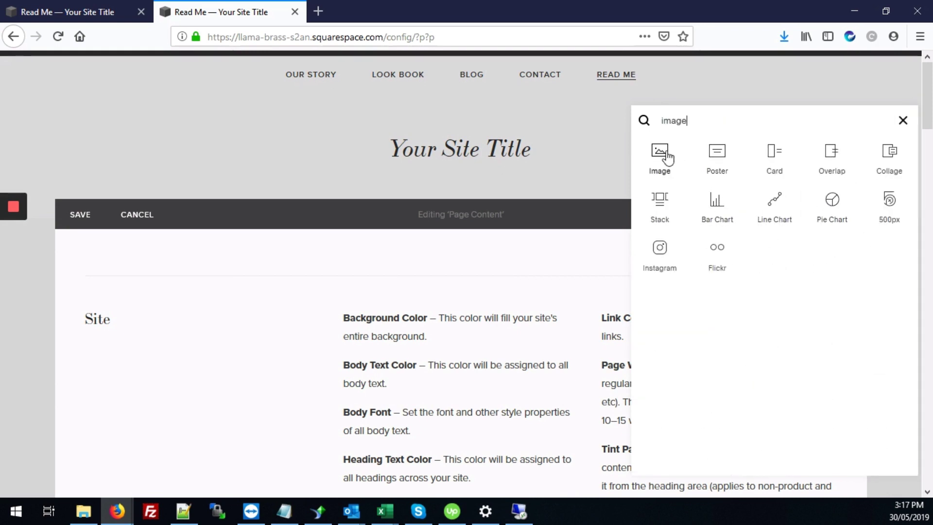
pyautogui.click(660, 155)
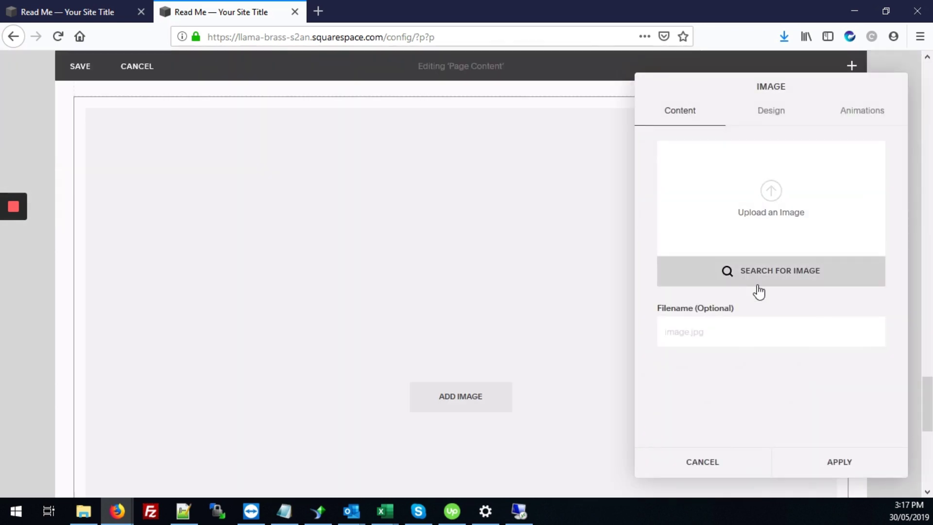
# Upload the pdf.png download icon from Downloads > del into the image block.
pyautogui.click(757, 188)
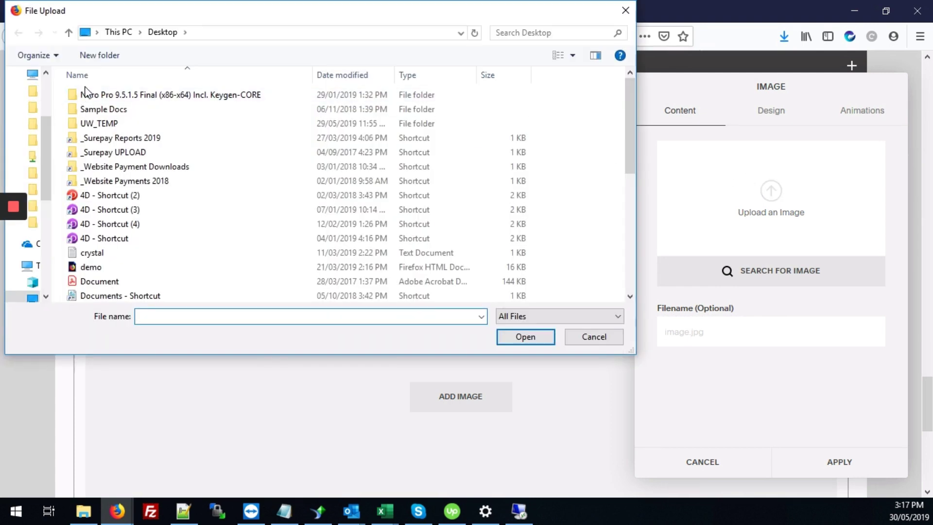
pyautogui.moveTo(53, 85); pyautogui.dragTo(107, 86)
pyautogui.scroll(1, 78, 110)
pyautogui.click(58, 117)
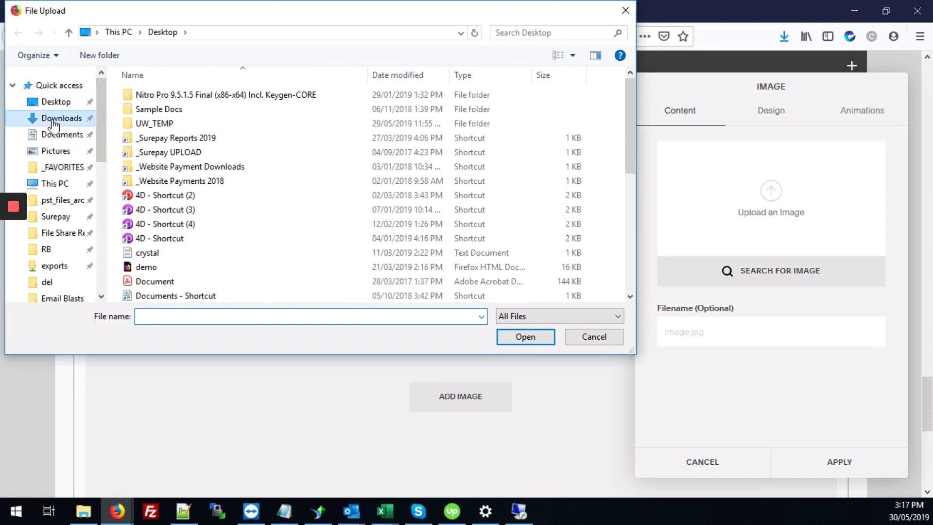
pyautogui.doubleClick(146, 94)
pyautogui.scroll(-3, 471, 209)
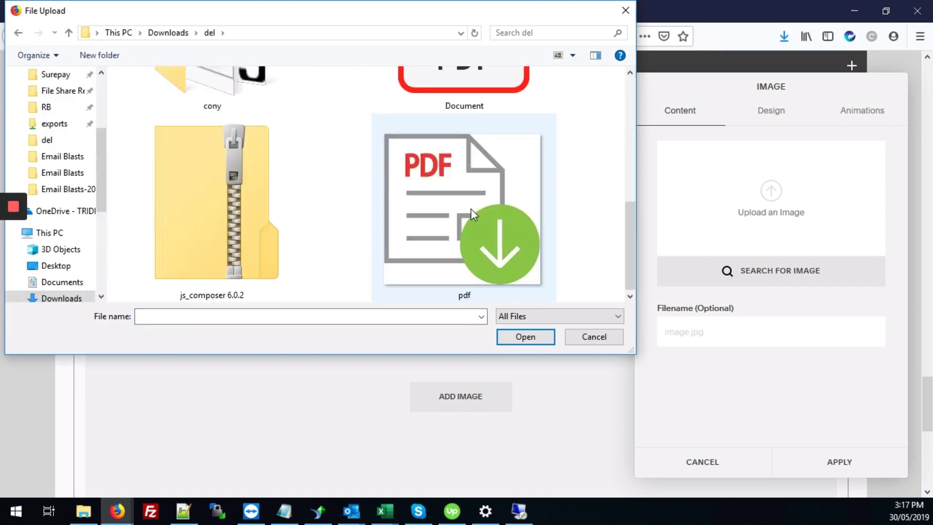
pyautogui.click(448, 212)
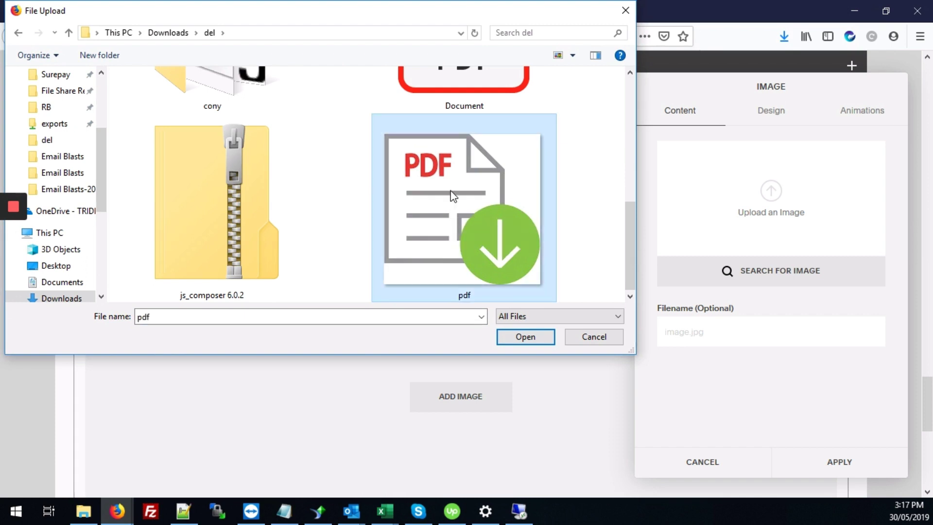
pyautogui.doubleClick(453, 196)
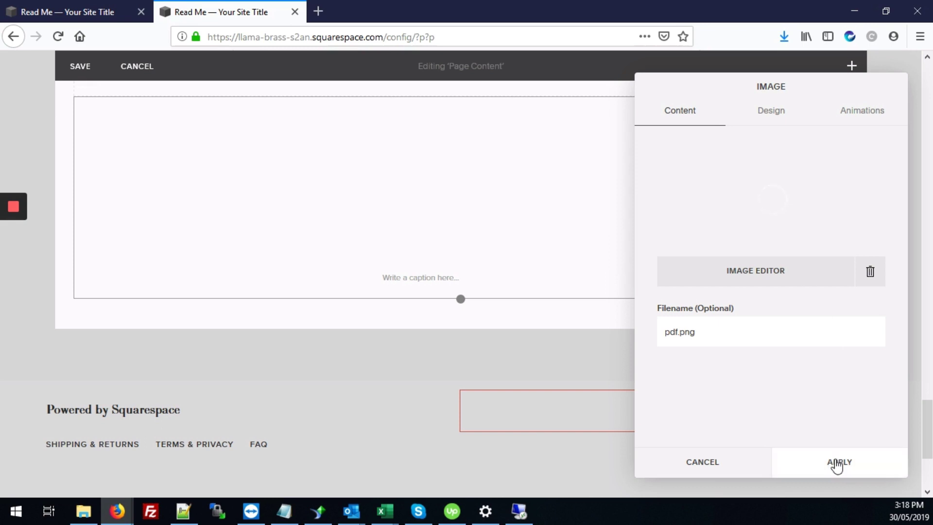
# Apply the uploaded image, then delete that image block.
pyautogui.click(839, 465)
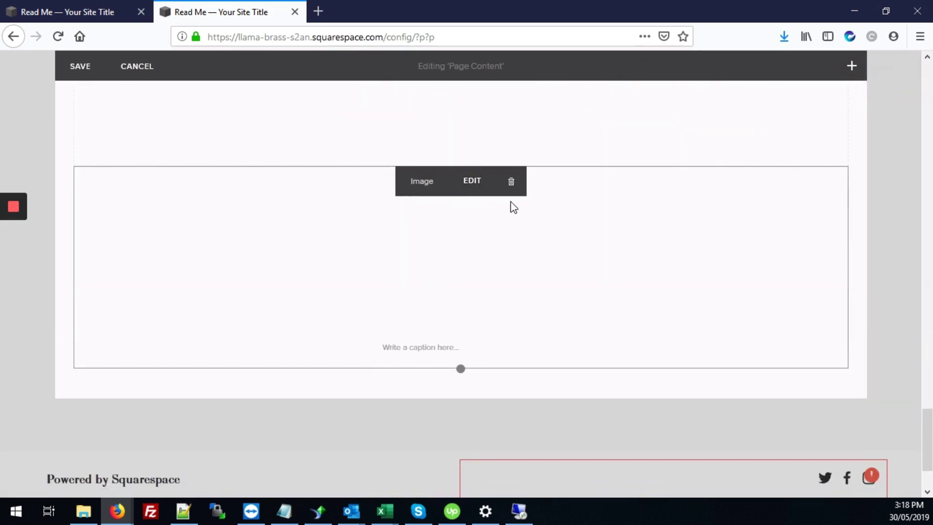
pyautogui.click(511, 184)
pyautogui.click(557, 228)
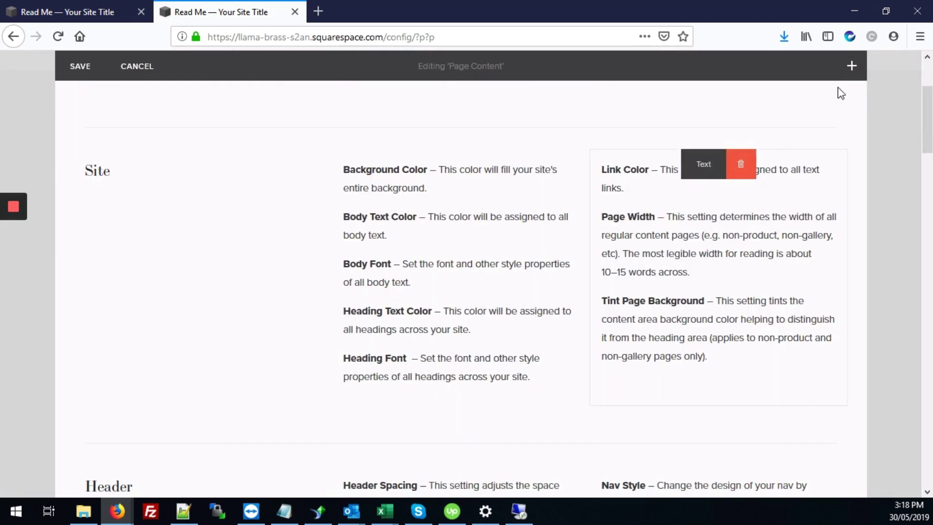
# Insert a fresh Image block, upload the pdf download icon, and apply the settings.
pyautogui.click(851, 65)
pyautogui.write('image')
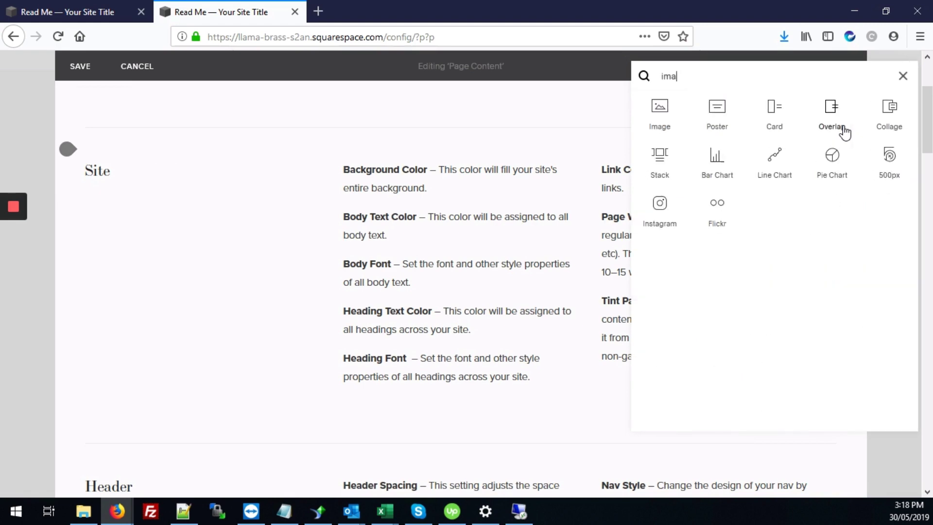
pyautogui.click(682, 123)
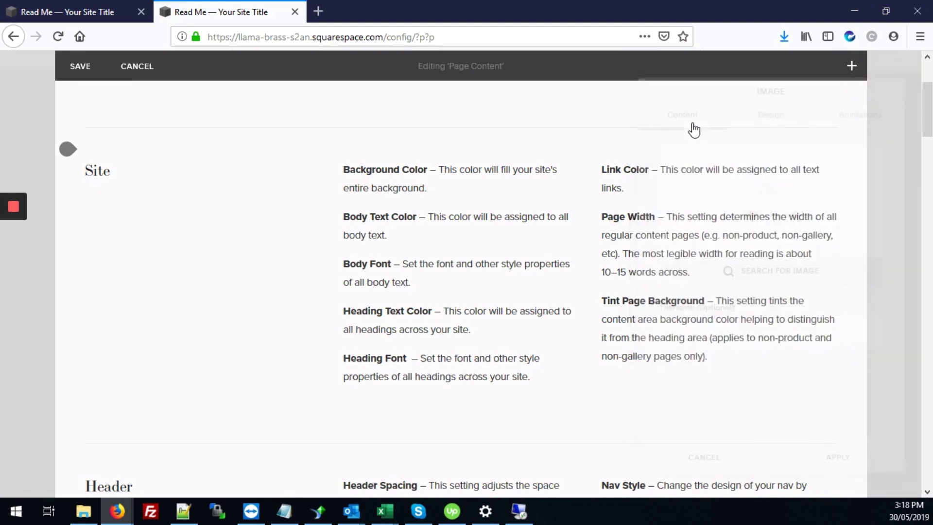
pyautogui.click(769, 188)
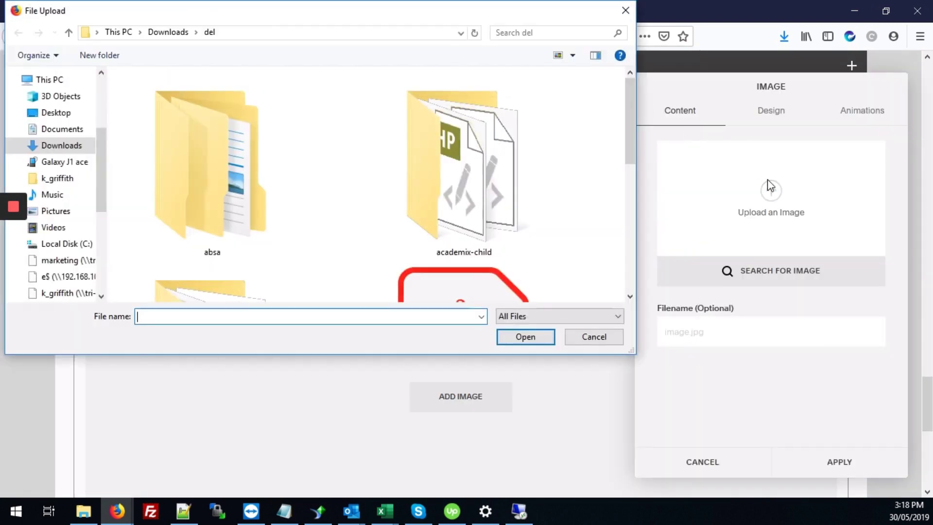
pyautogui.moveTo(629, 124); pyautogui.dragTo(579, 250)
pyautogui.click(517, 218)
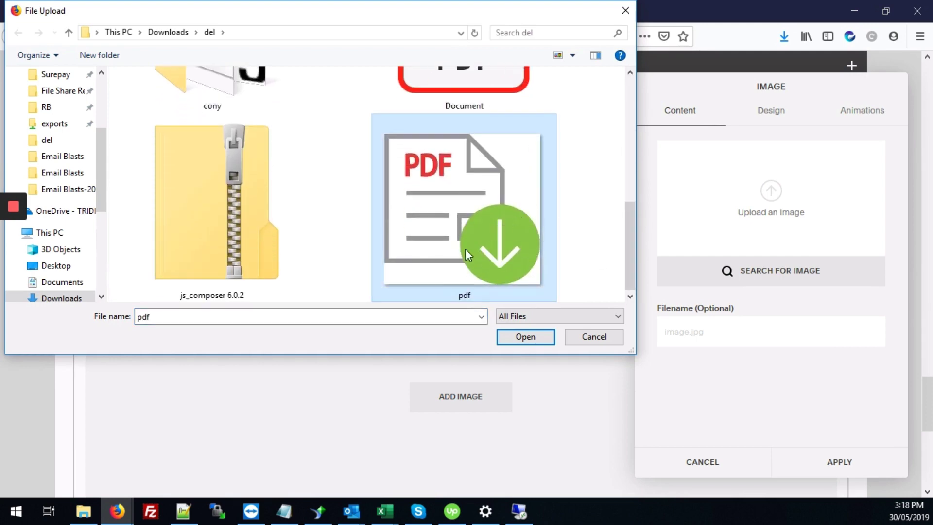
pyautogui.click(508, 338)
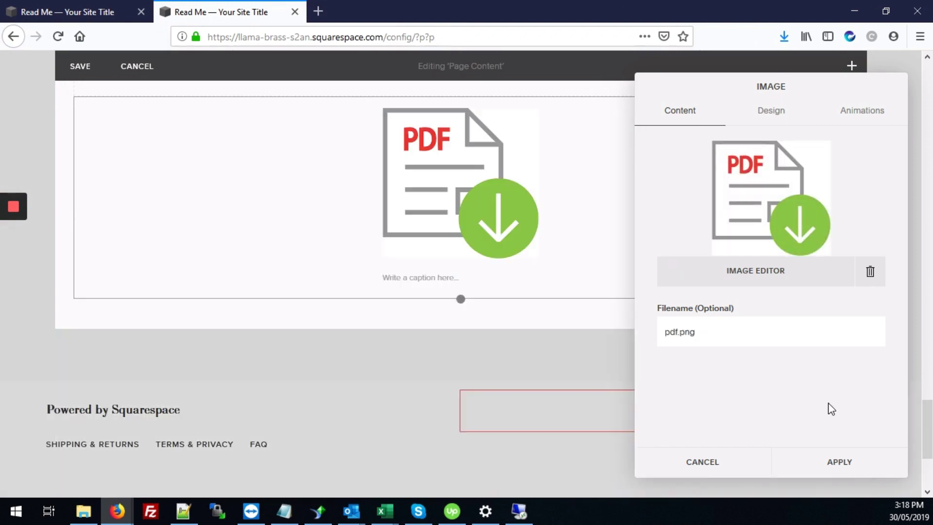
pyautogui.click(836, 463)
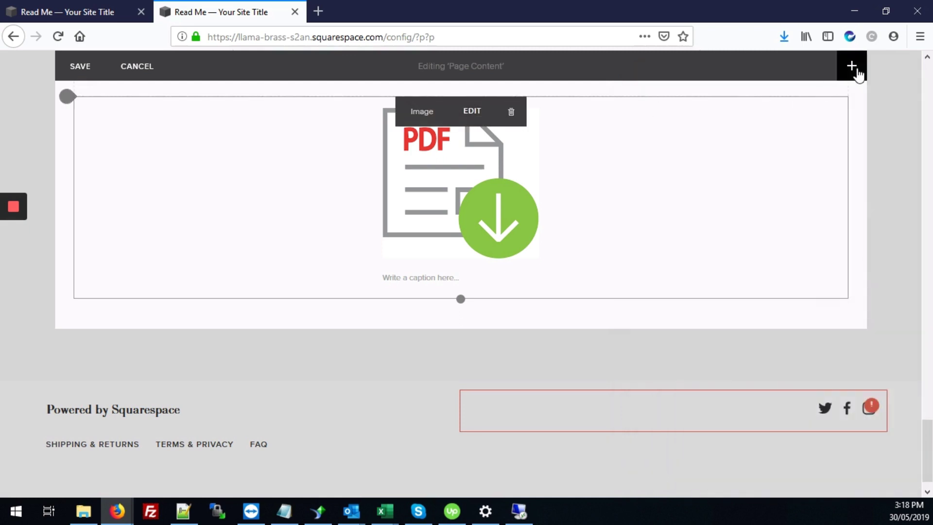
# Insert a Text block below the PDF image and write 'Download pdf file' in it.
pyautogui.click(851, 66)
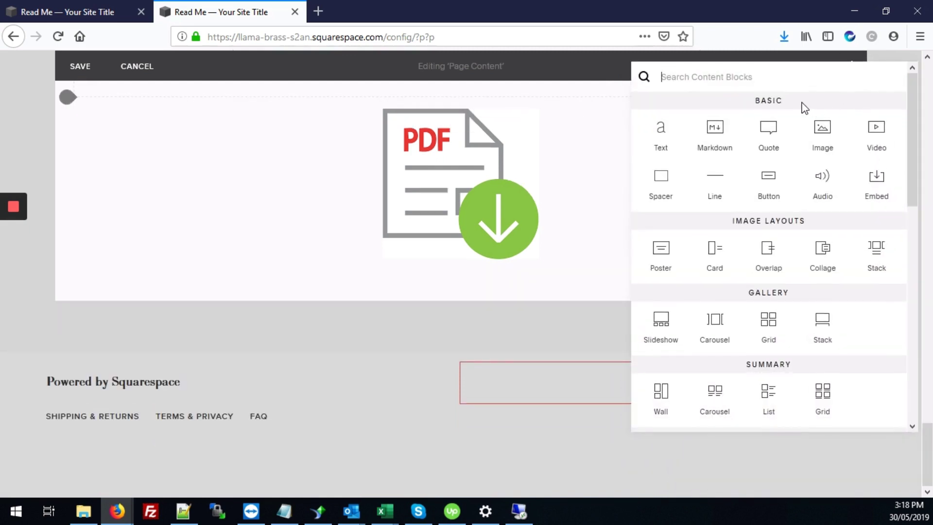
pyautogui.write('texr')
pyautogui.press('BackSpace')
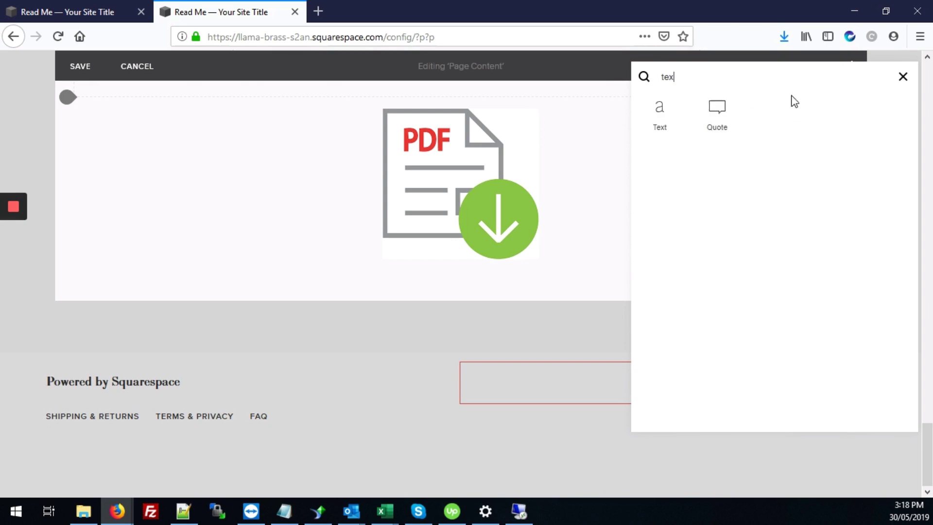
pyautogui.click(659, 111)
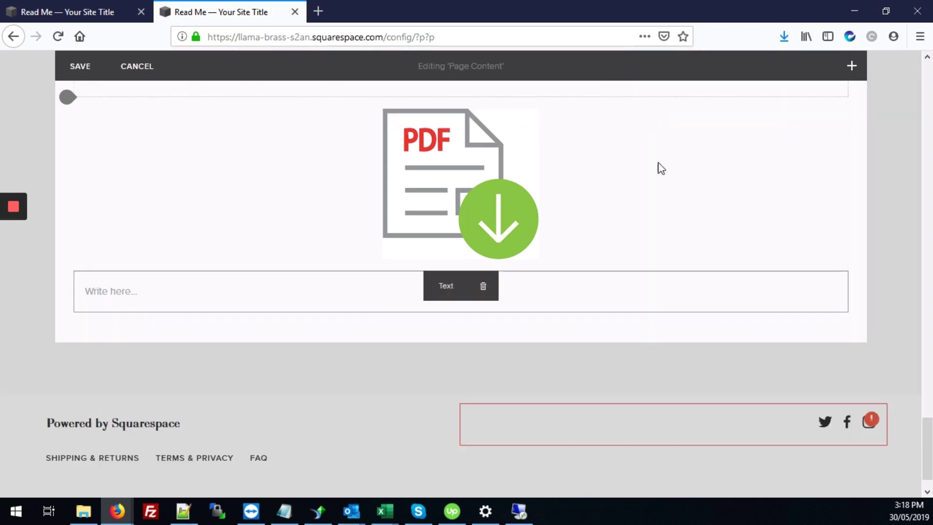
pyautogui.click(117, 288)
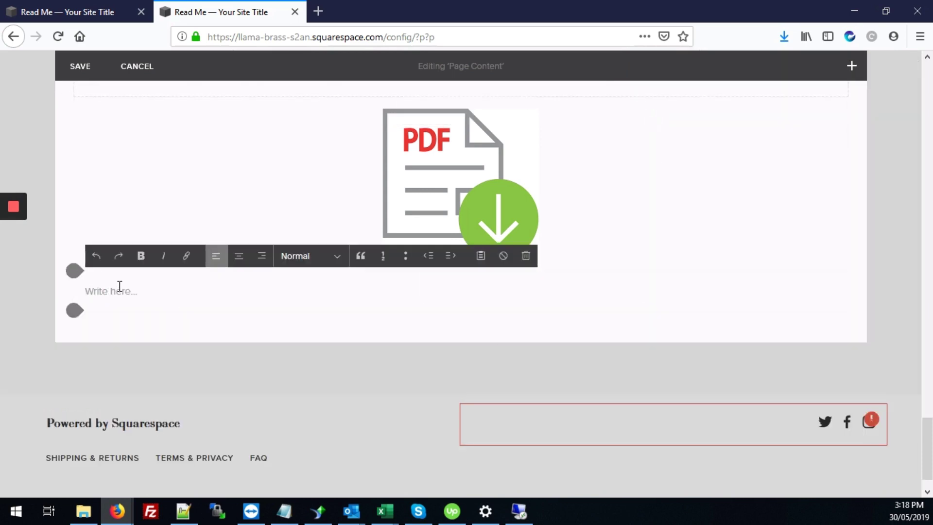
pyautogui.write('Download pdf file')
pyautogui.click(461, 329)
pyautogui.click(116, 281)
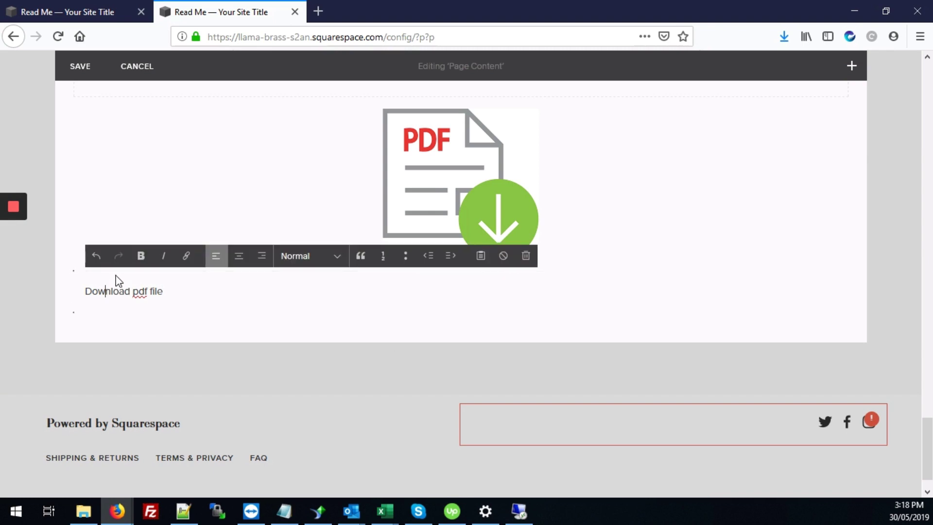
# Drag the text and image blocks into a two-column row with the PDF image on the left.
pyautogui.moveTo(214, 293); pyautogui.dragTo(142, 292)
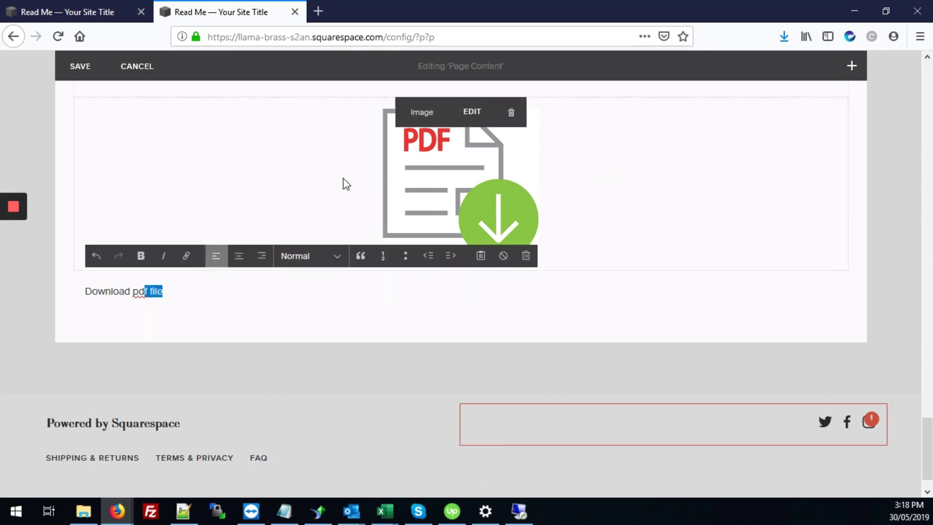
pyautogui.moveTo(319, 186); pyautogui.dragTo(242, 209)
pyautogui.click(543, 314)
pyautogui.moveTo(277, 281)
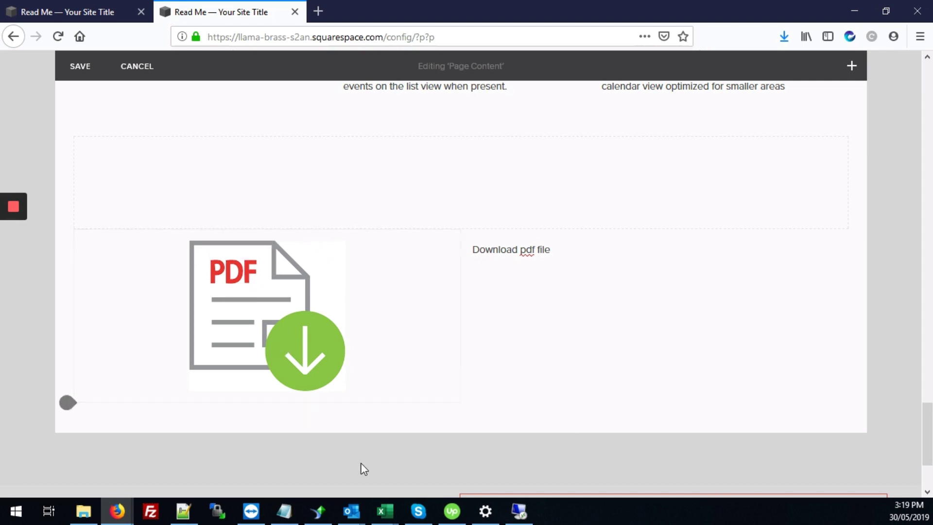
pyautogui.moveTo(199, 301)
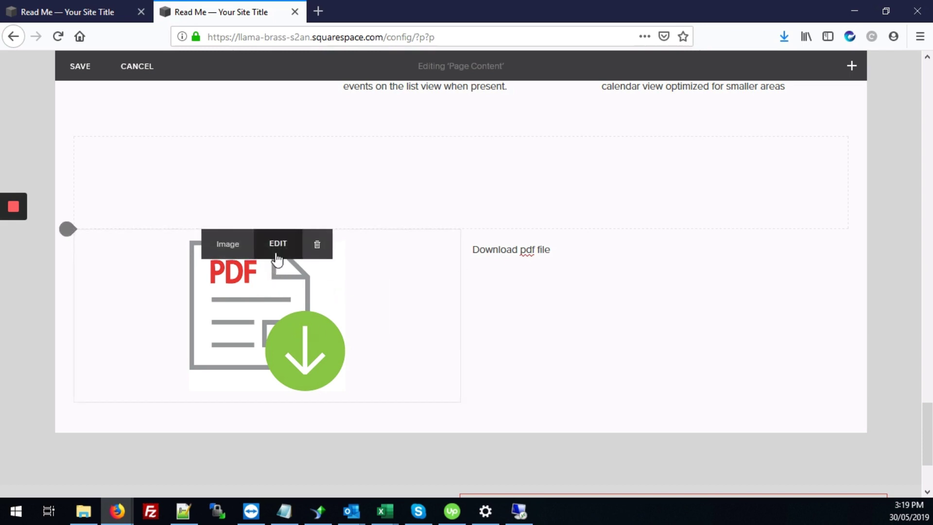
# In the PDF image's Design settings, start a Clickthrough URL and choose Files.
pyautogui.click(278, 248)
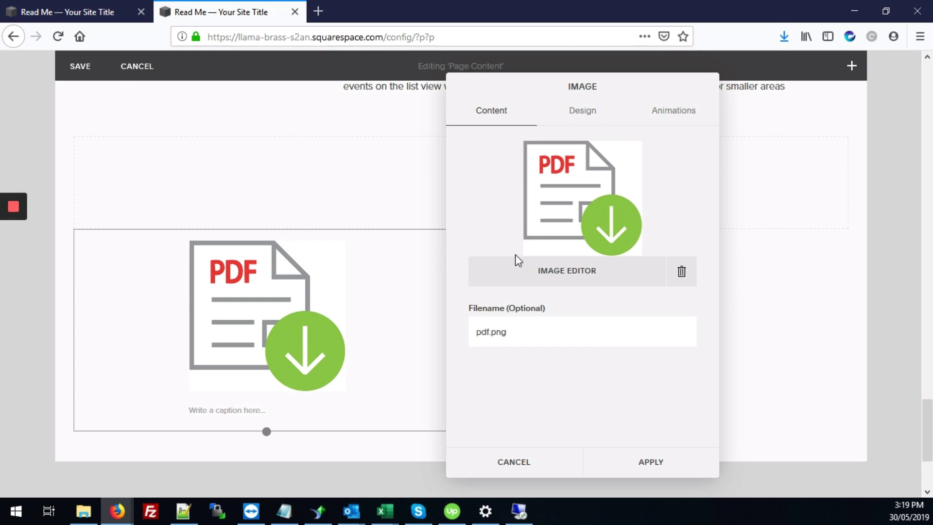
pyautogui.click(604, 108)
pyautogui.scroll(-2, 611, 173)
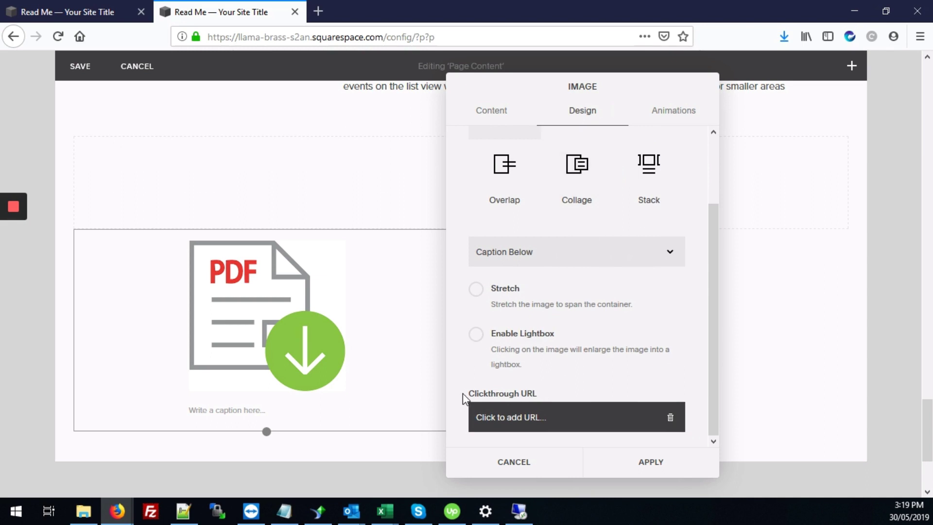
pyautogui.click(522, 427)
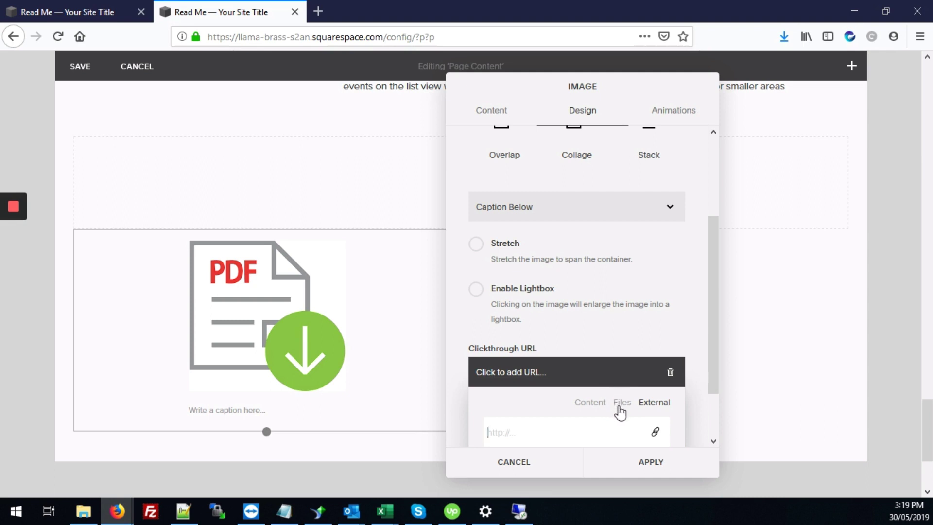
pyautogui.click(623, 407)
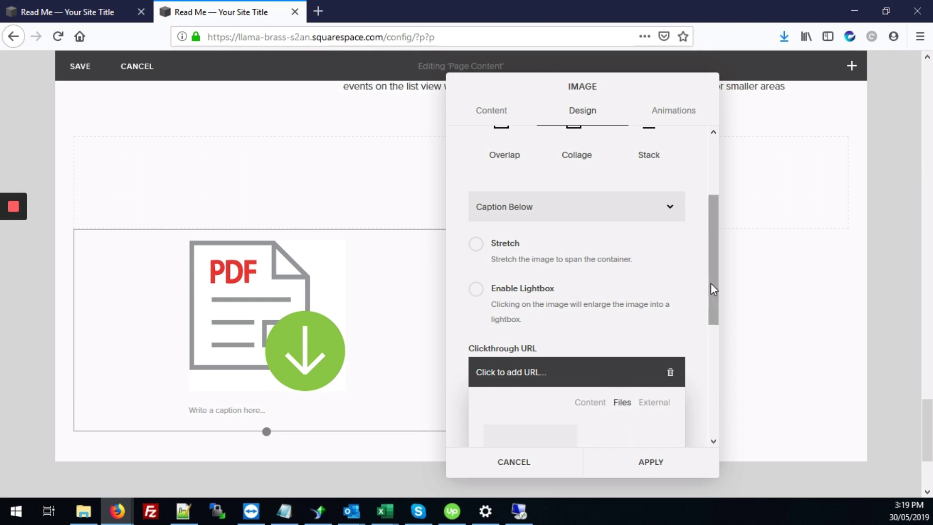
pyautogui.moveTo(712, 288); pyautogui.dragTo(722, 383)
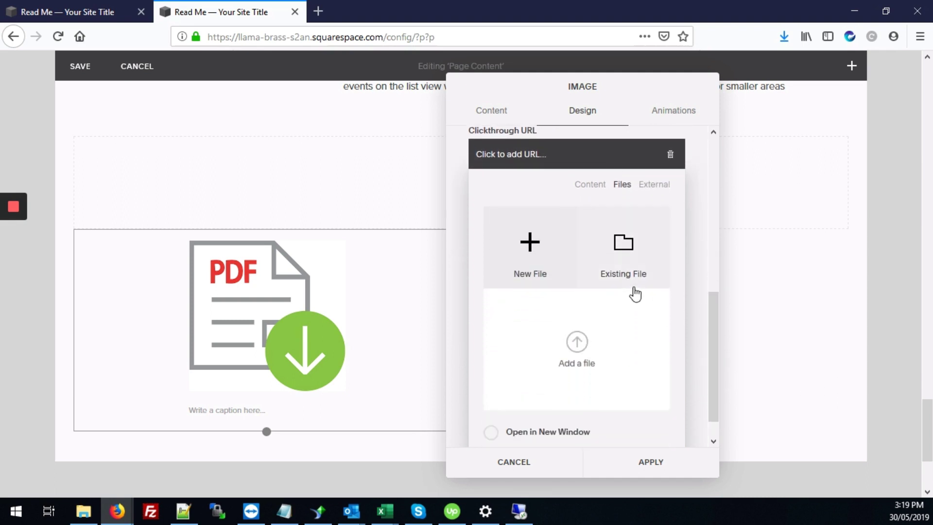
# Link the PDF image to an uploaded Document.pdf opening in a new window, and apply.
pyautogui.click(585, 351)
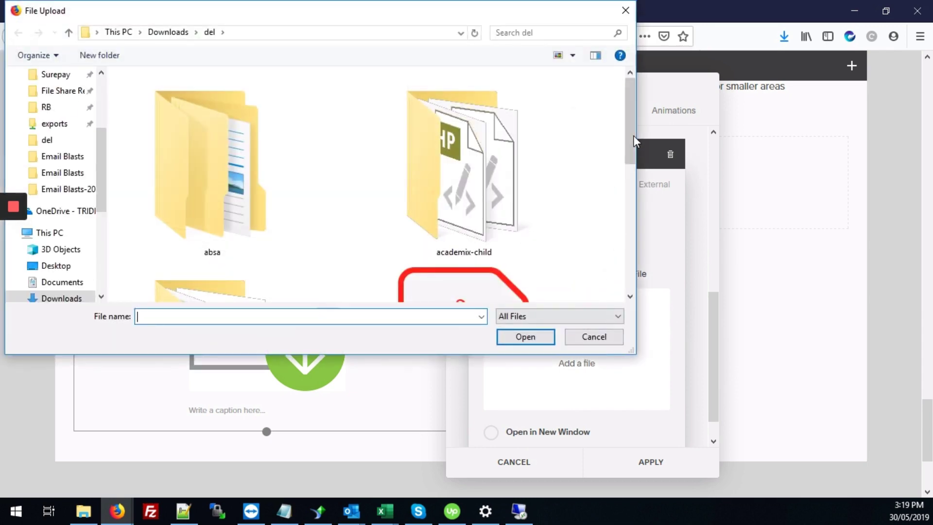
pyautogui.moveTo(630, 124); pyautogui.dragTo(631, 209)
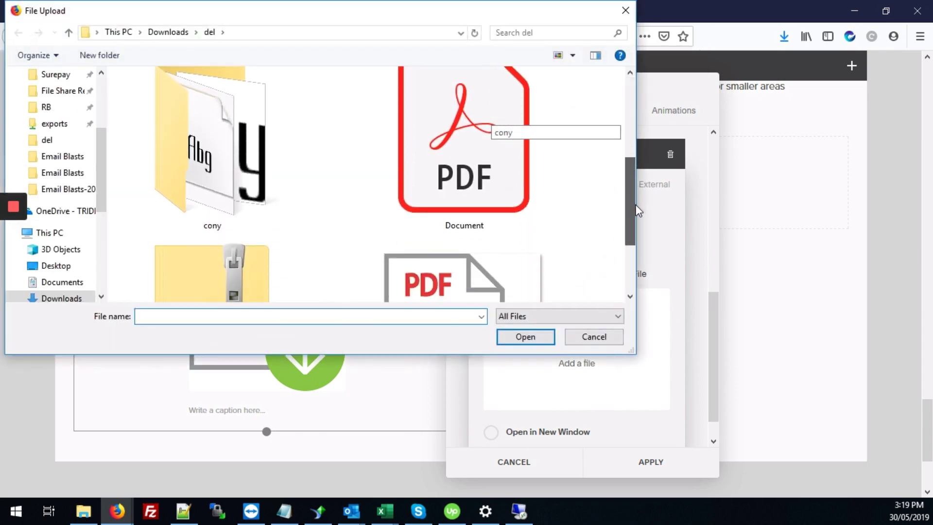
pyautogui.click(491, 161)
pyautogui.click(525, 336)
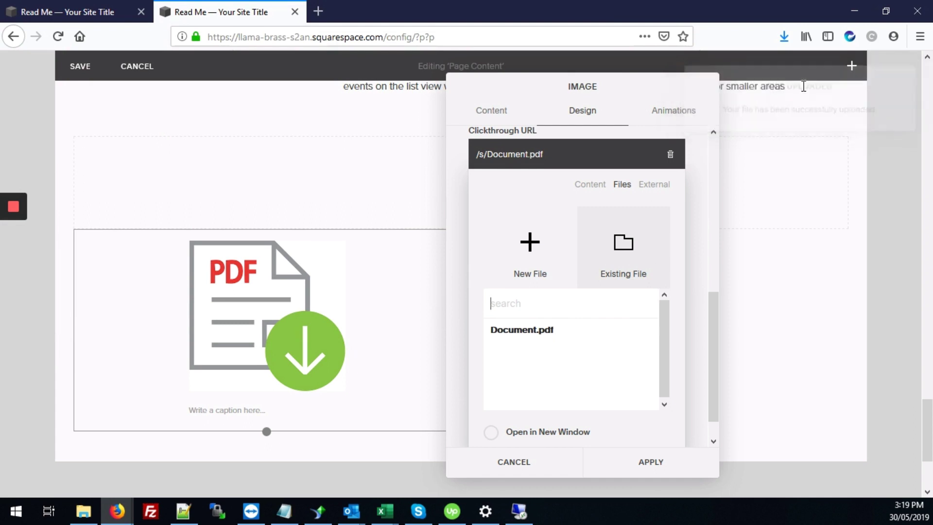
pyautogui.click(492, 434)
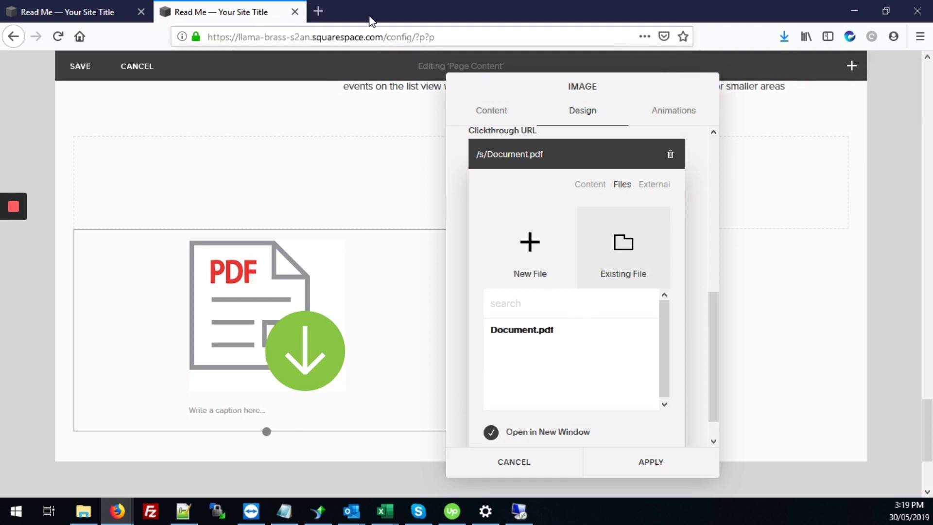
pyautogui.click(491, 433)
pyautogui.click(491, 432)
pyautogui.click(671, 467)
pyautogui.click(521, 251)
# Select the 'Download pdf file' text and link it to Document.pdf, opening in a new window.
pyautogui.moveTo(557, 249); pyautogui.dragTo(479, 250)
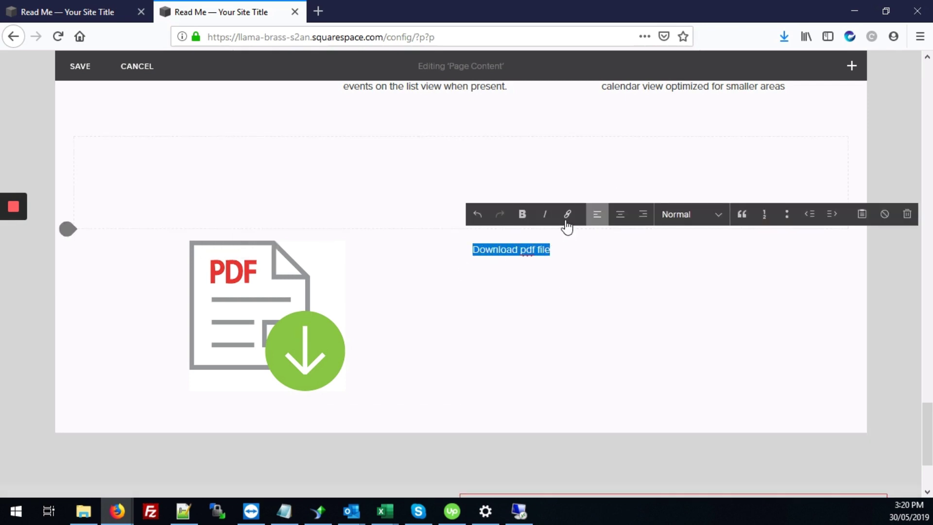
pyautogui.click(567, 215)
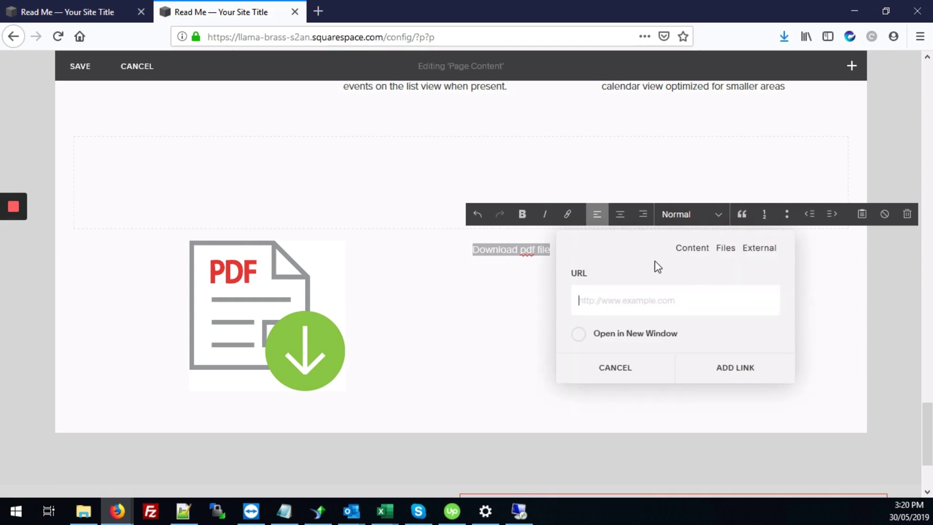
pyautogui.click(725, 248)
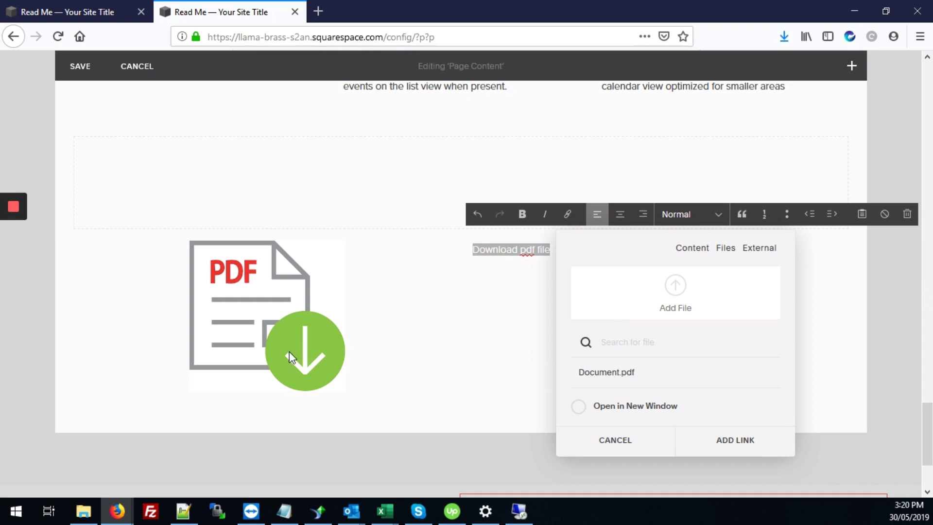
pyautogui.click(599, 375)
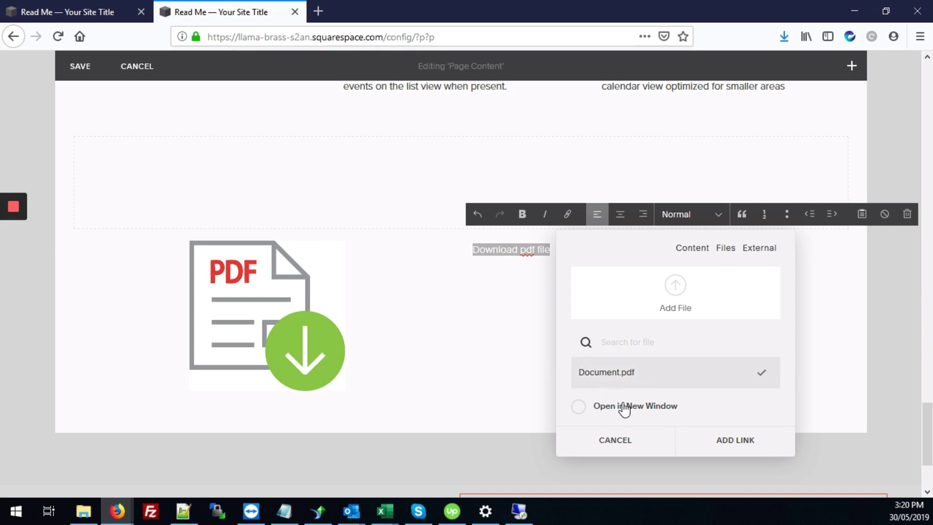
pyautogui.click(579, 407)
pyautogui.click(754, 450)
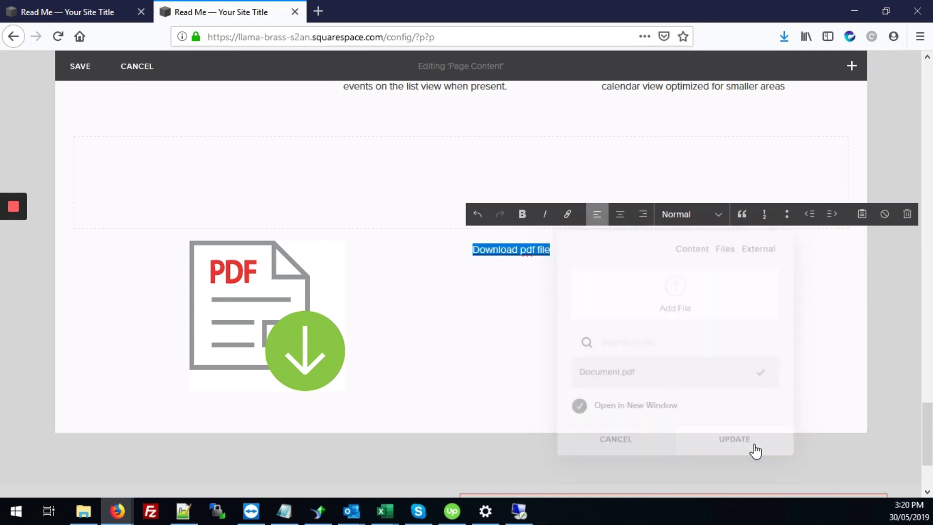
# Save the Read Me page edits with the linked PDF icon and underlined 'Download pdf file' text.
pyautogui.click(81, 70)
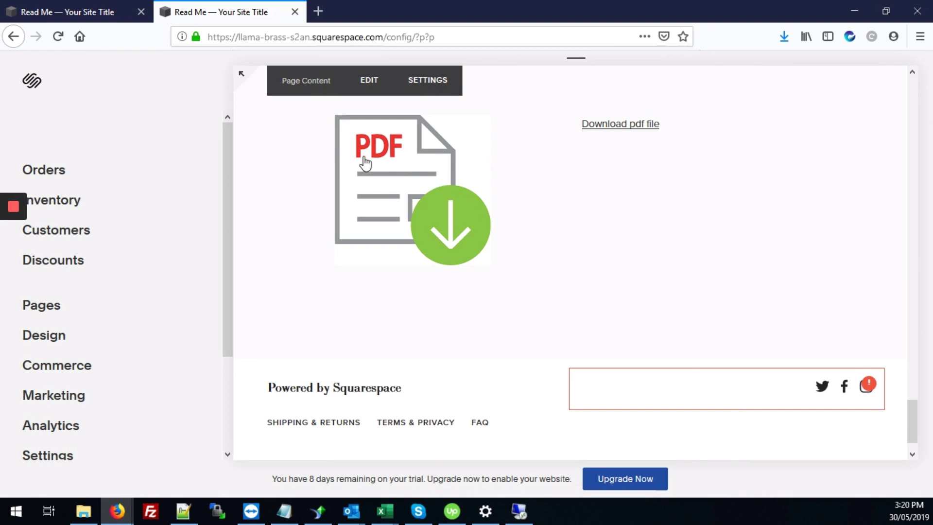
# Expand the Read Me page to a full-width live preview outside the editor.
pyautogui.click(241, 74)
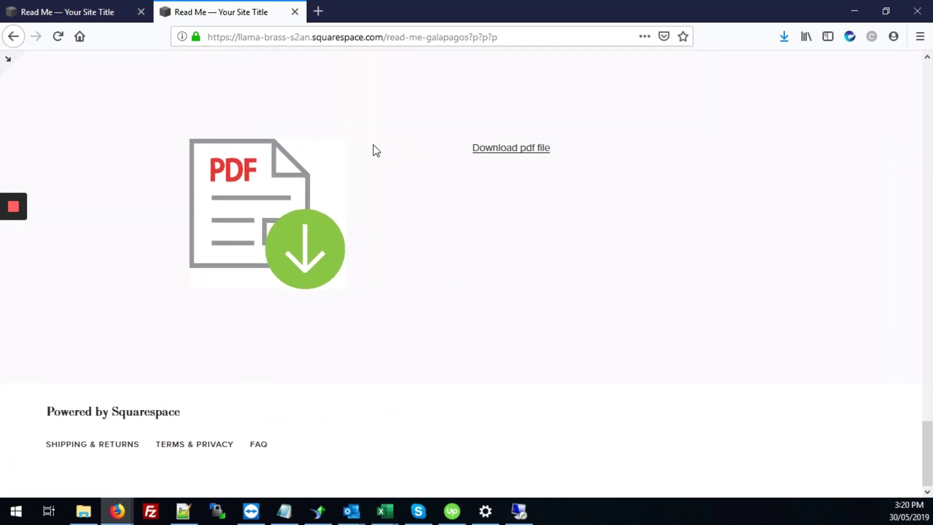